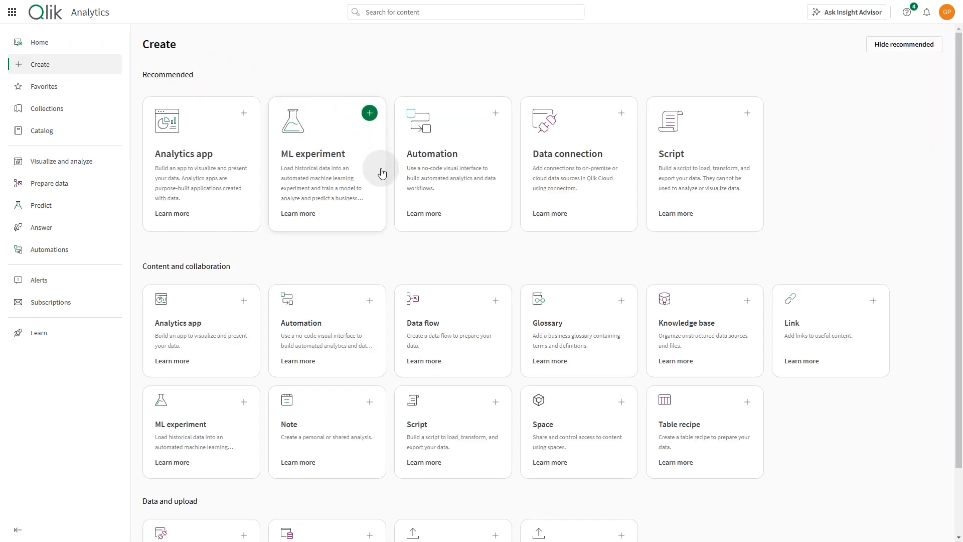
Create a data flow named My First Data Flow in the Video Tutorial space, set to open after creation.
left_click(496, 301)
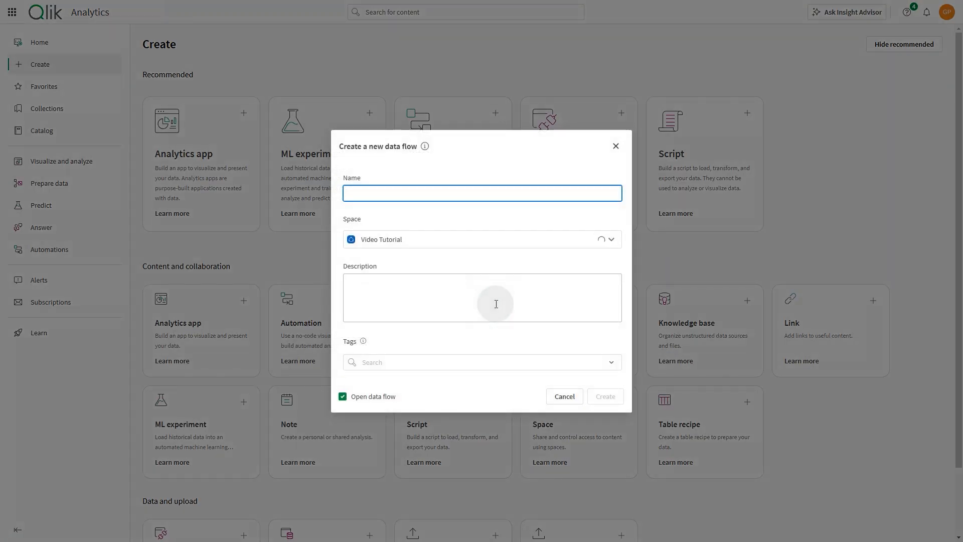
left_click(378, 196)
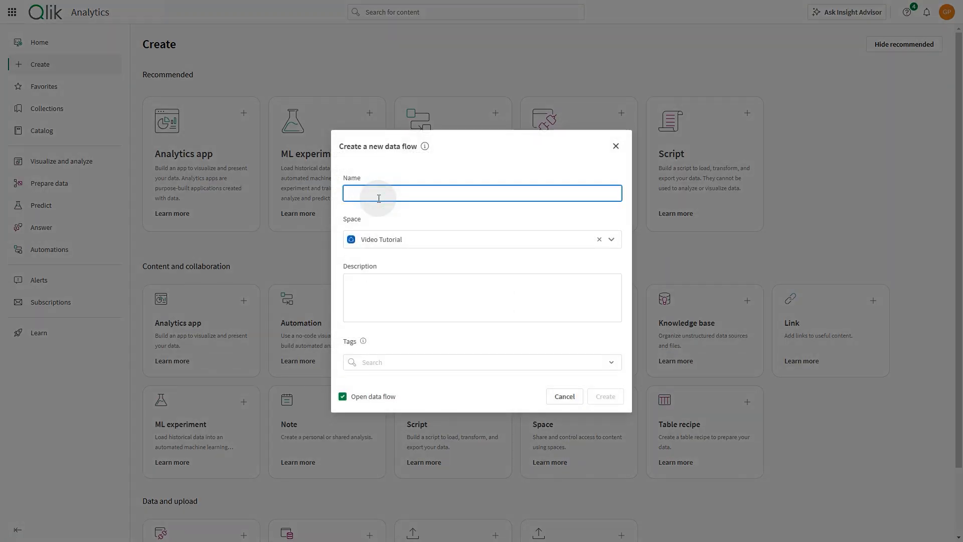
type("My First Data Flow")
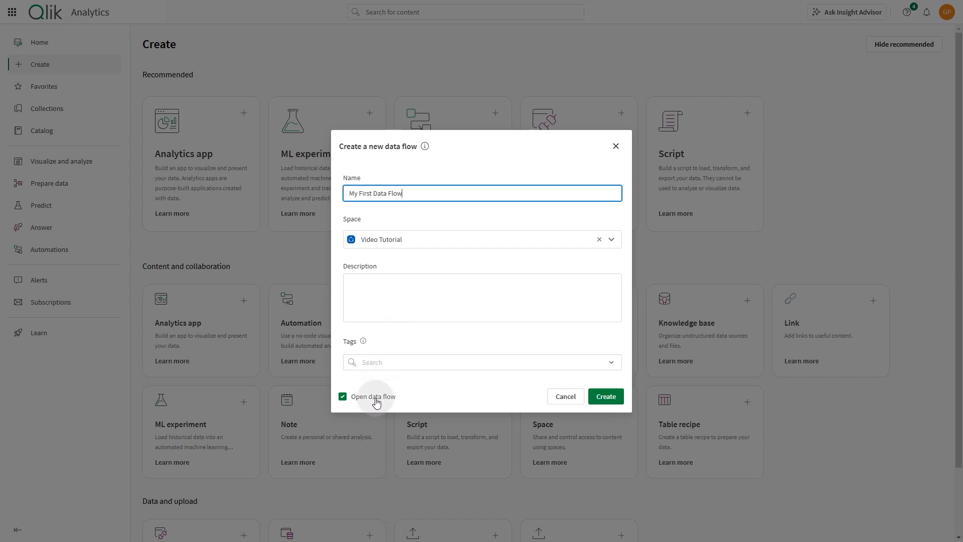
left_click(606, 396)
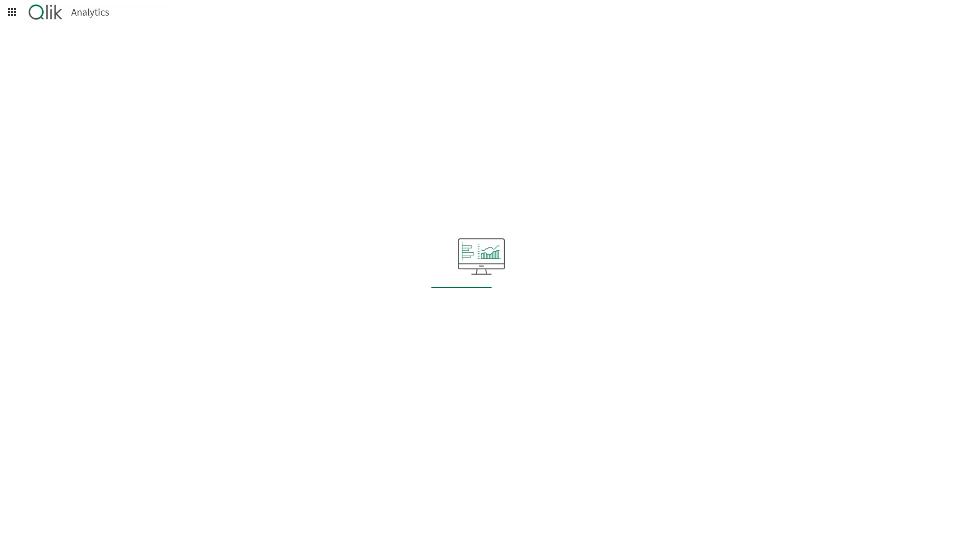
In the flow editor, find the Data Flow.qvd dataset in the catalog and load it into the data flow as a source.
left_click(68, 37)
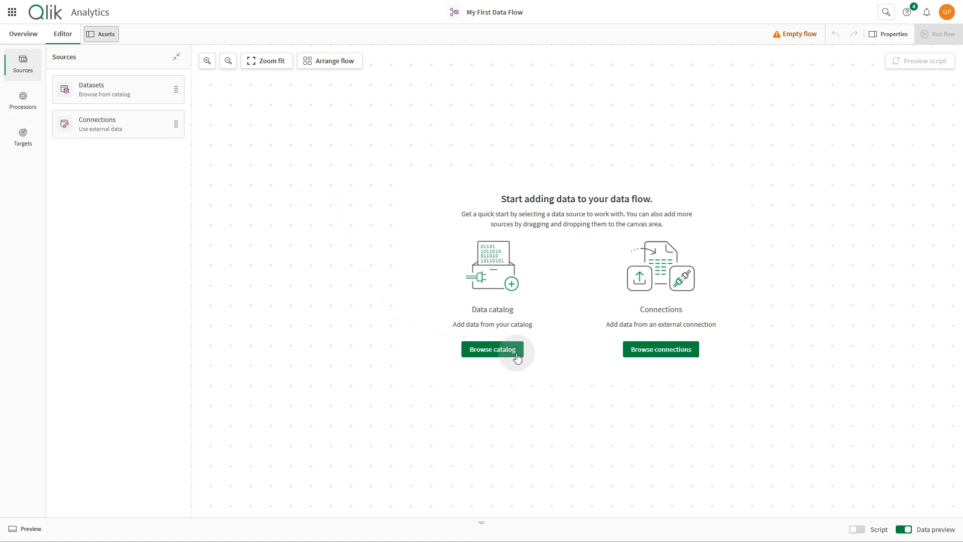
left_click(493, 350)
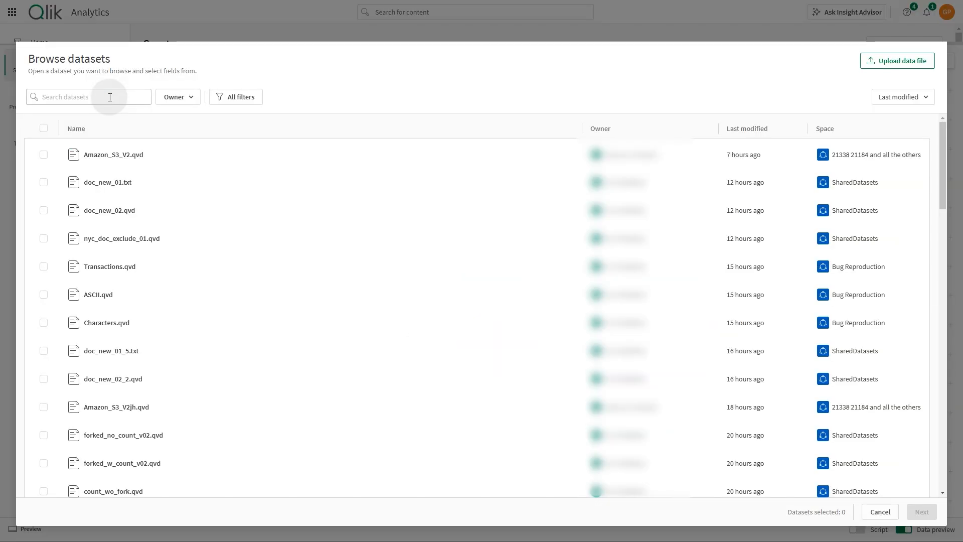
left_click(110, 97)
type("Data Flow")
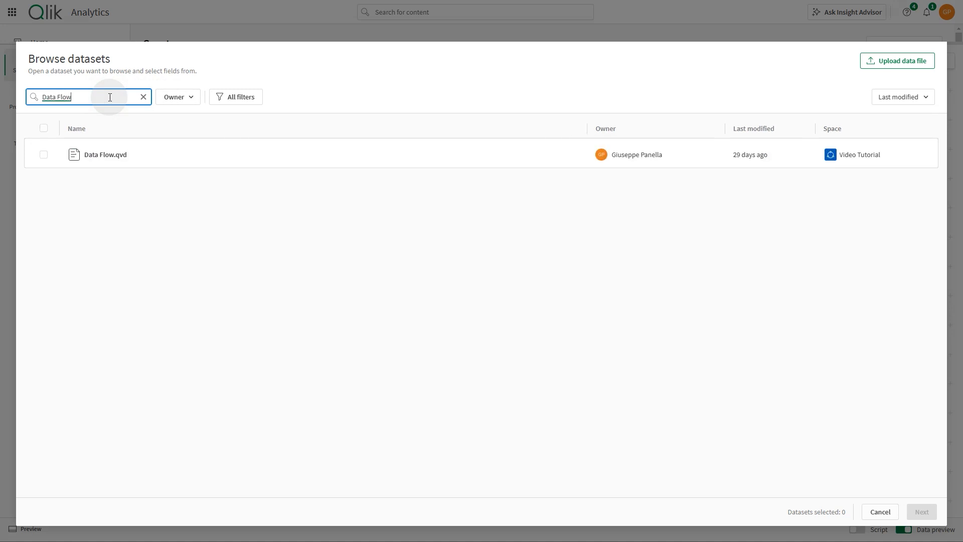
left_click(43, 154)
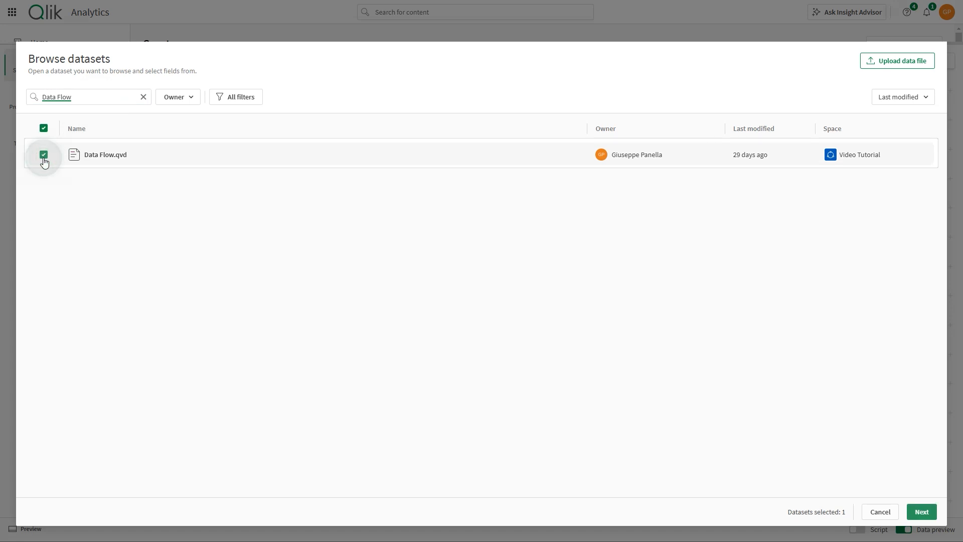
left_click(920, 511)
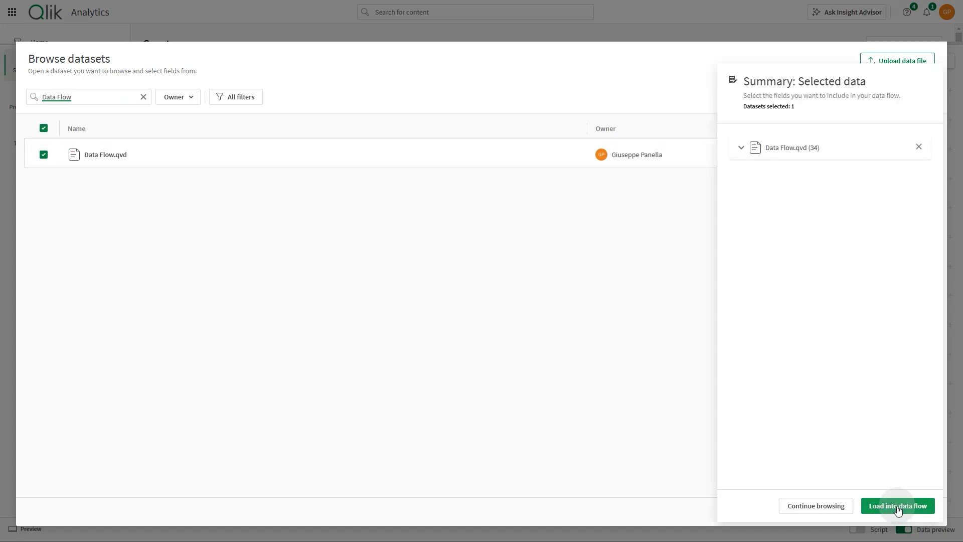
left_click(898, 507)
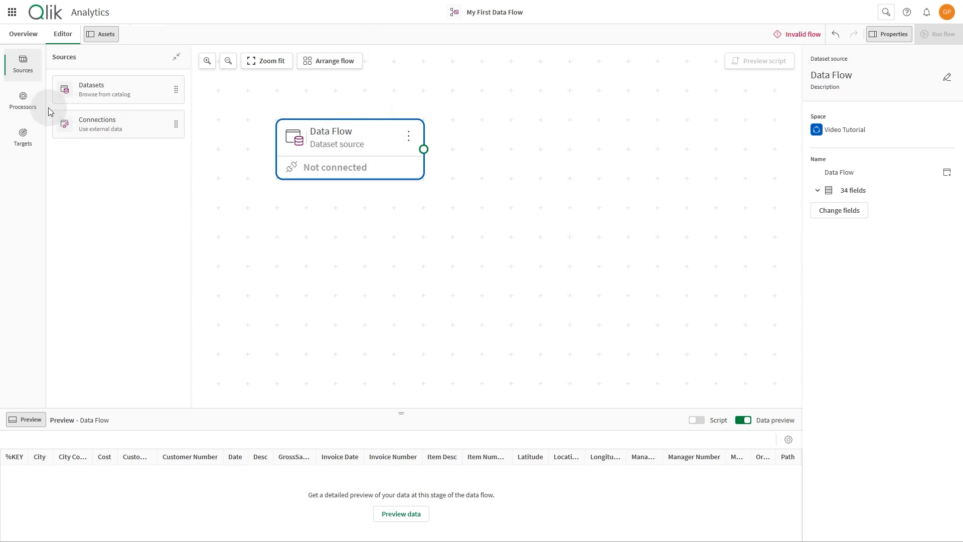
Add a Dates processor beside the Data Flow source and link the source's output to the processor's input.
left_click(23, 103)
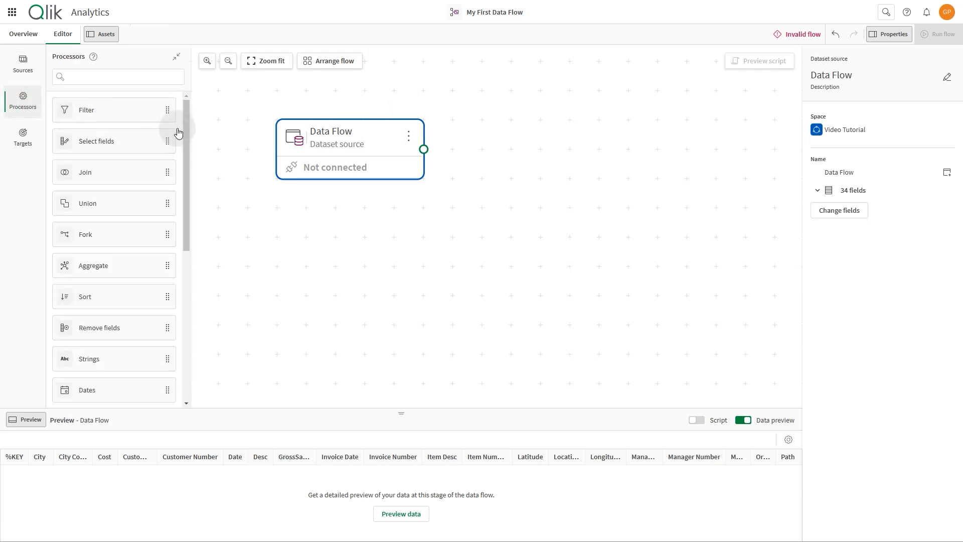
left_click_drag(185, 114, 192, 200)
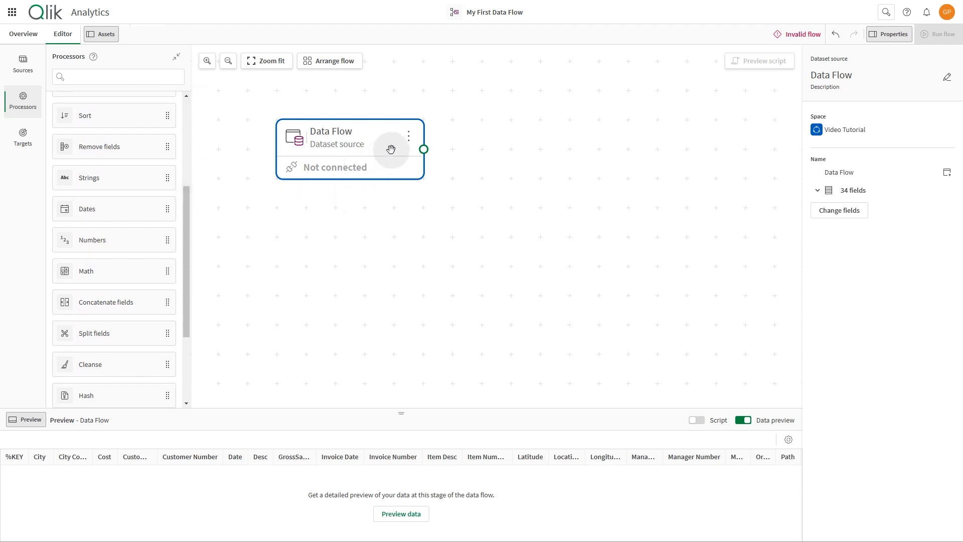
left_click(406, 138)
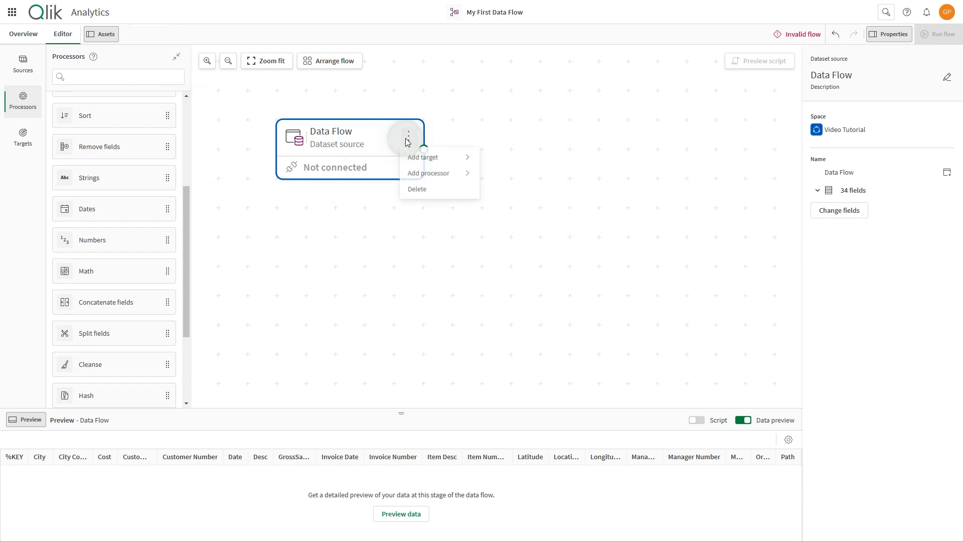
left_click(426, 173)
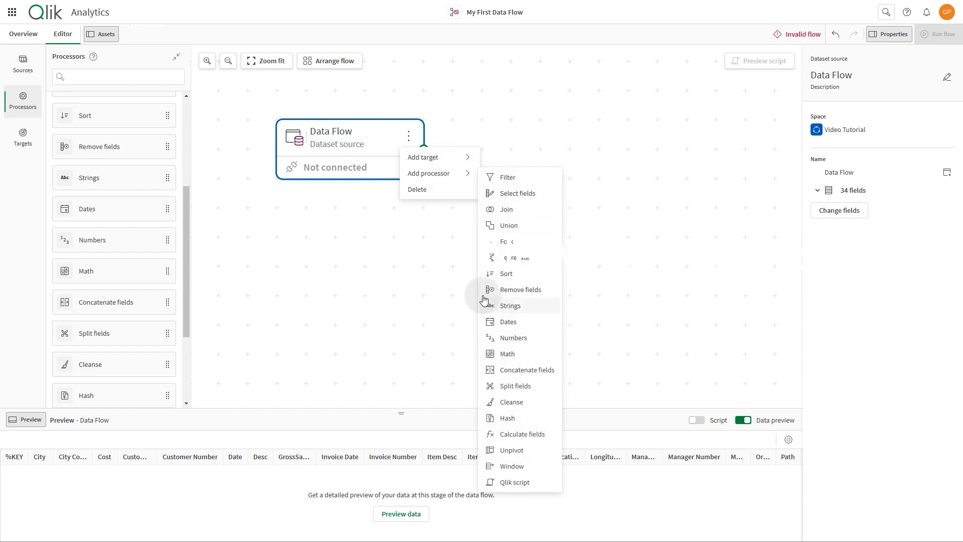
left_click(153, 207)
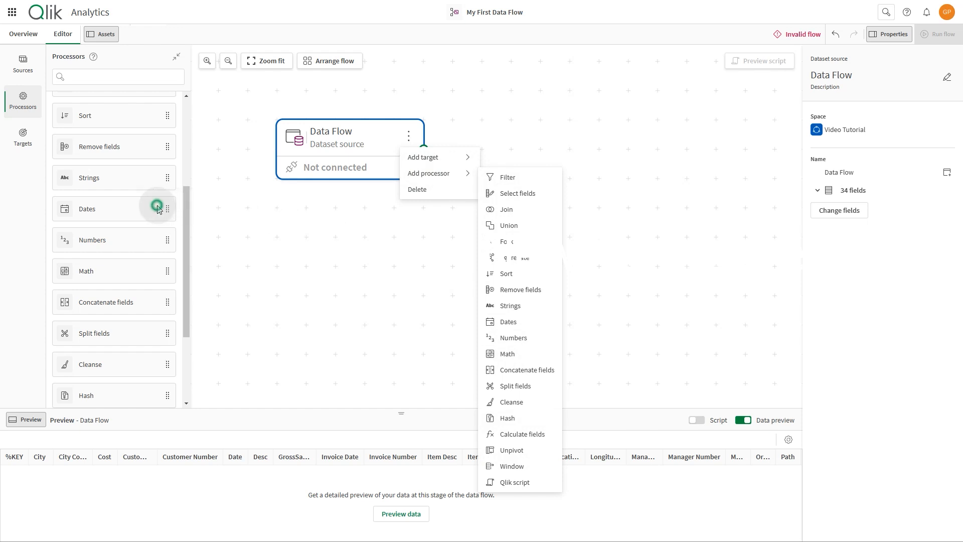
left_click_drag(139, 214, 482, 148)
left_click(478, 199)
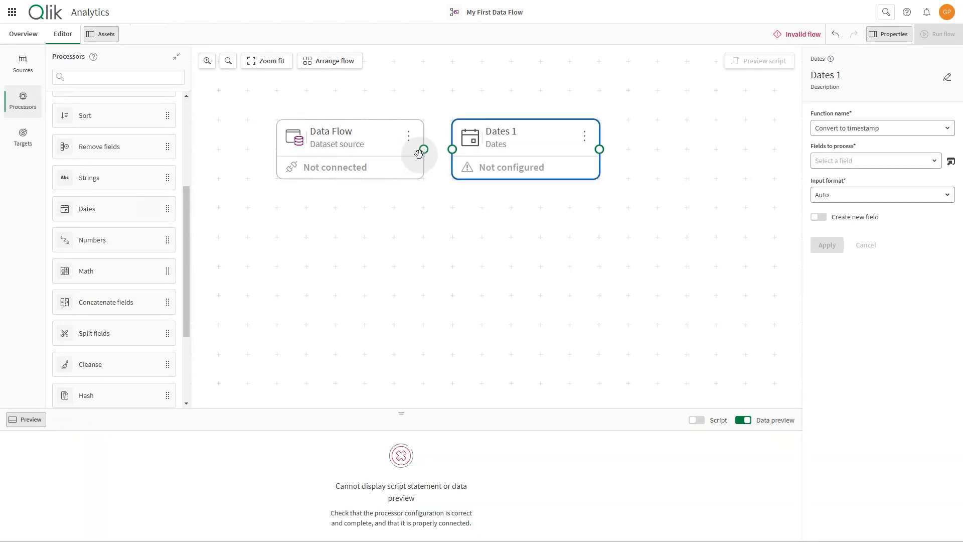
left_click_drag(423, 154, 452, 149)
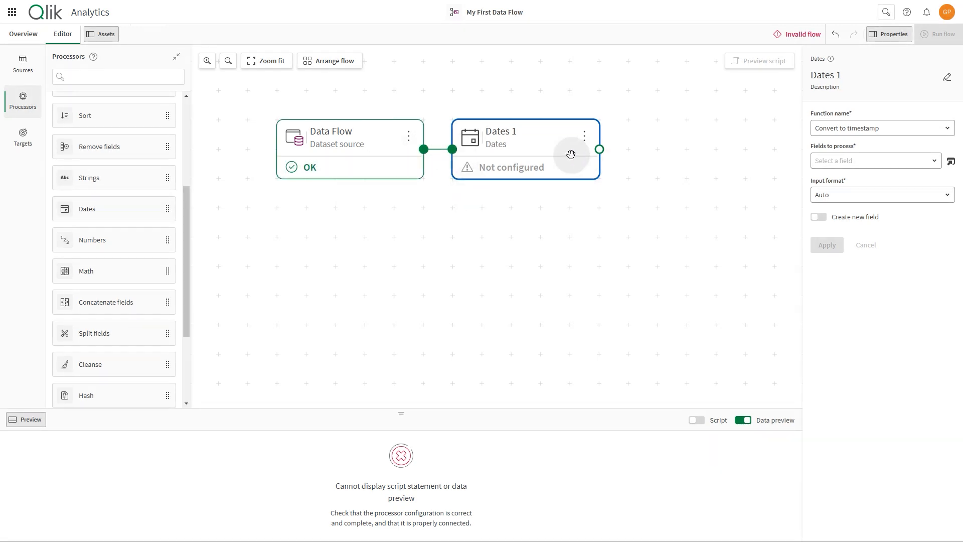
Rename the Dates processor to Date Formatting and save the change.
left_click(947, 77)
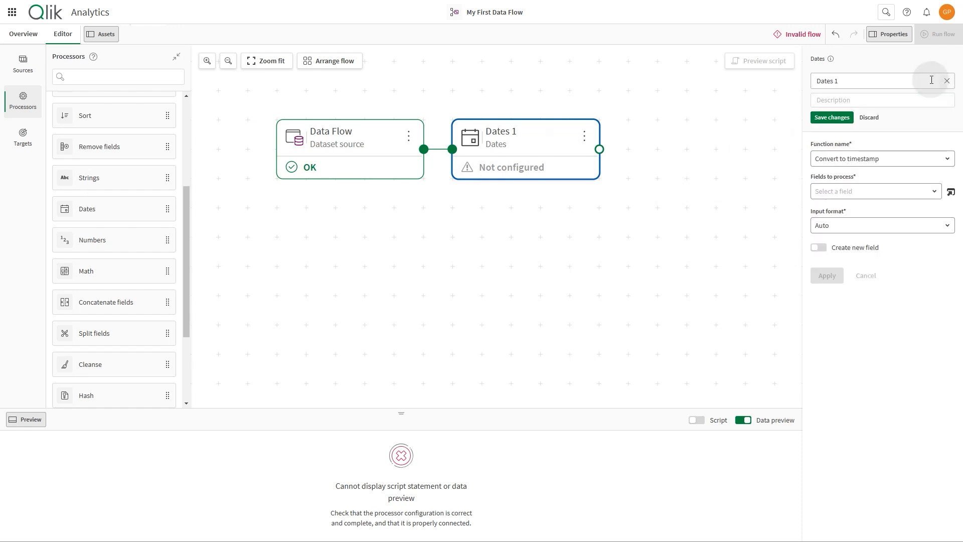
left_click_drag(825, 81, 807, 81)
type("Da")
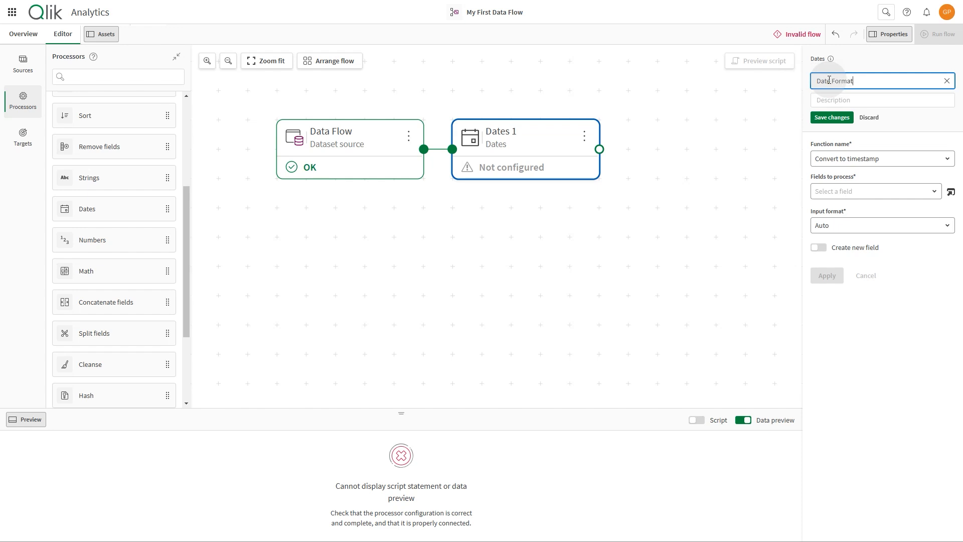
left_click(832, 118)
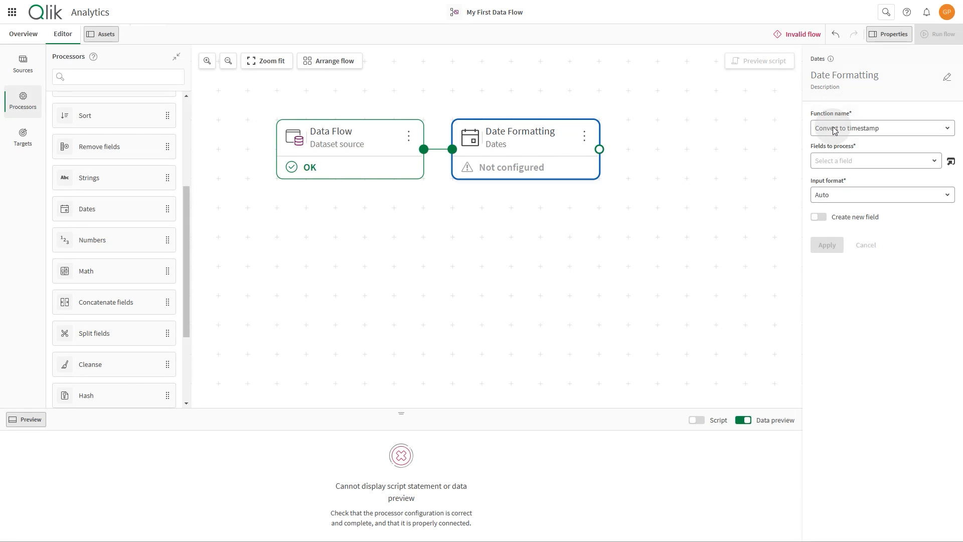
Set the Date Formatting processor's function to Format date and choose Date as the field to process.
left_click(834, 129)
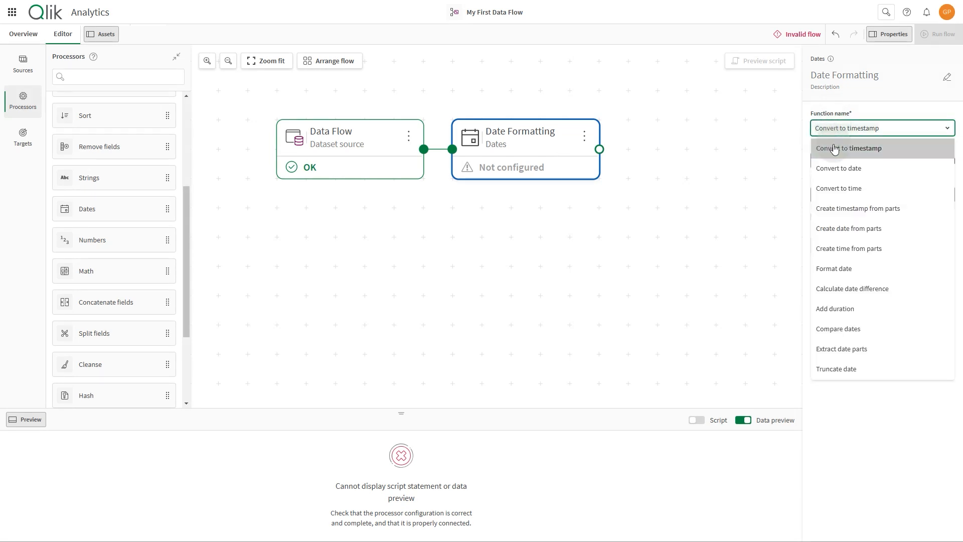
left_click(843, 270)
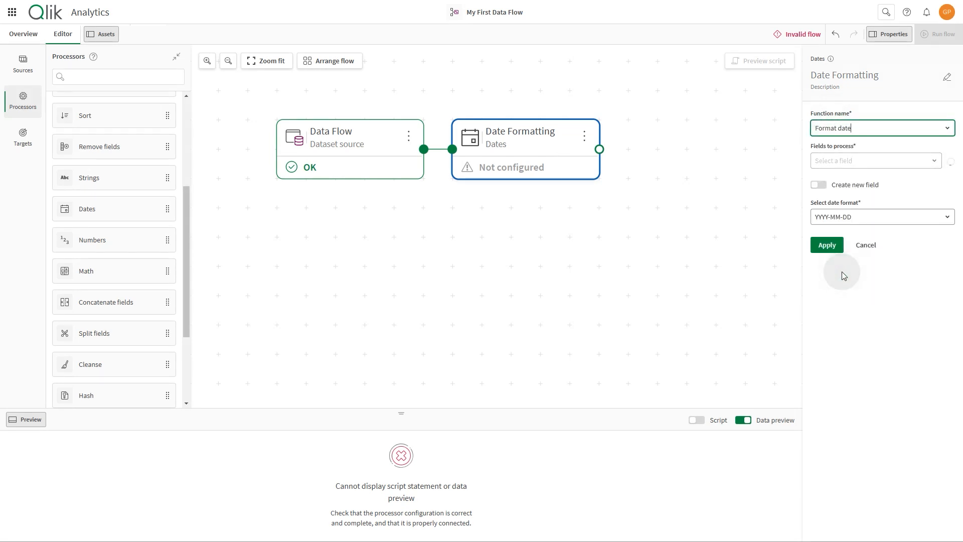
left_click(843, 162)
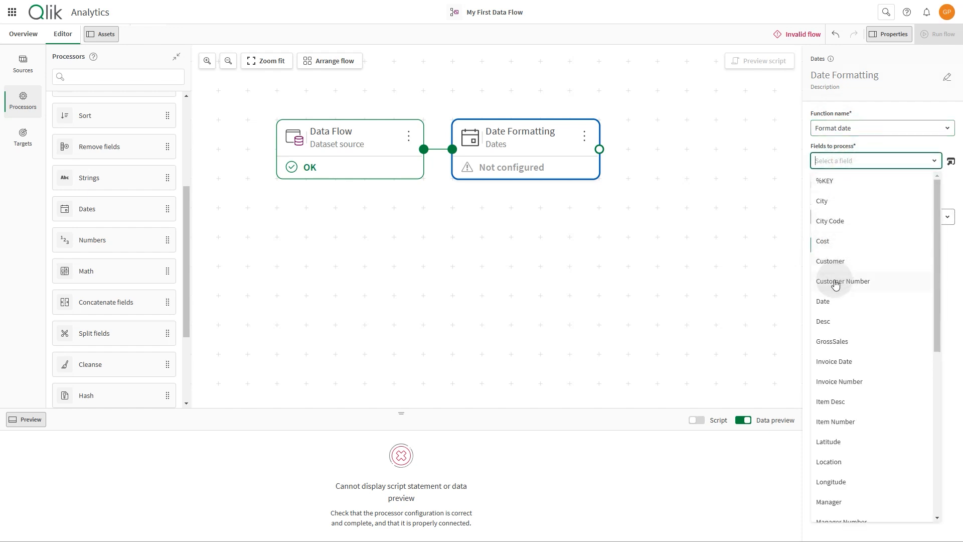
left_click(830, 302)
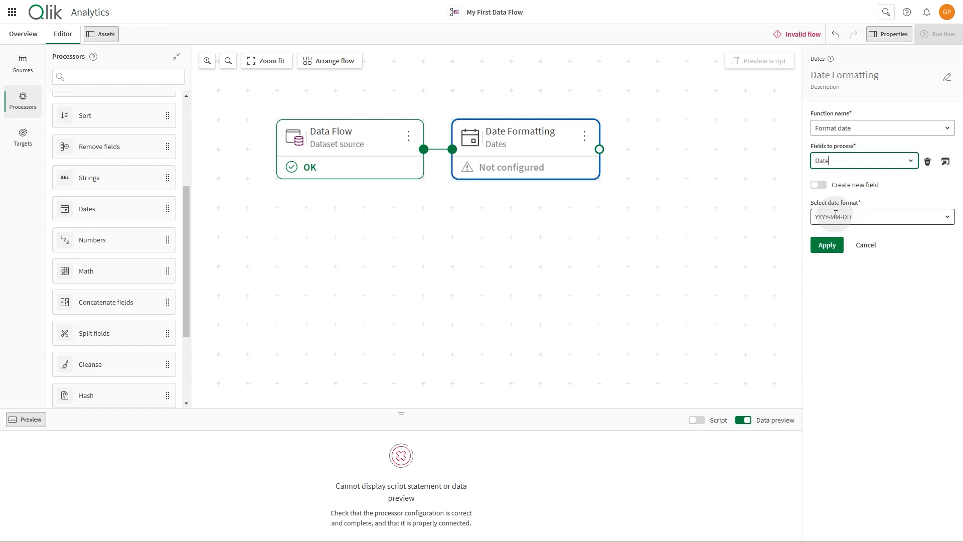
Choose a custom date format with the pattern DD-MM-YYYY and apply the processor settings.
left_click(906, 217)
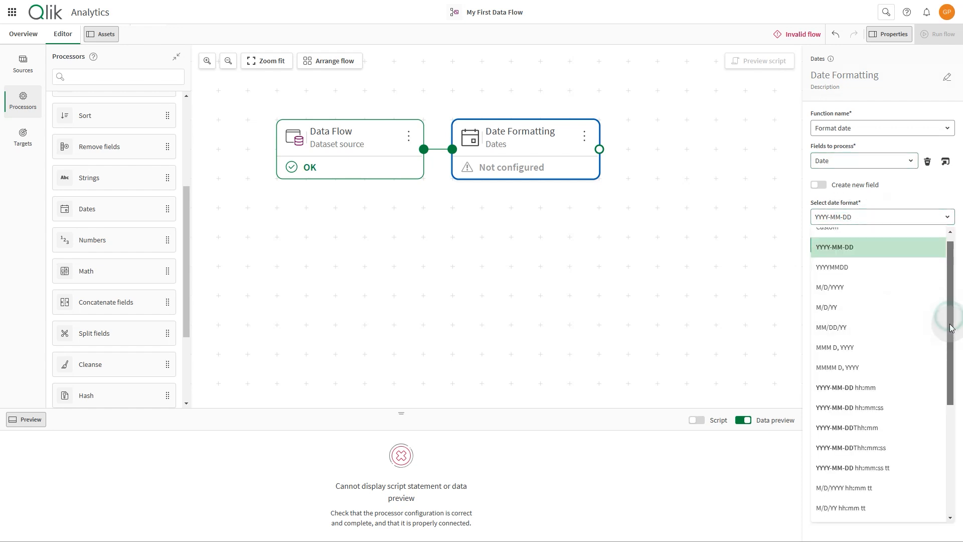
scroll(873, 423, "down", 3)
scroll(873, 423, "up", 3)
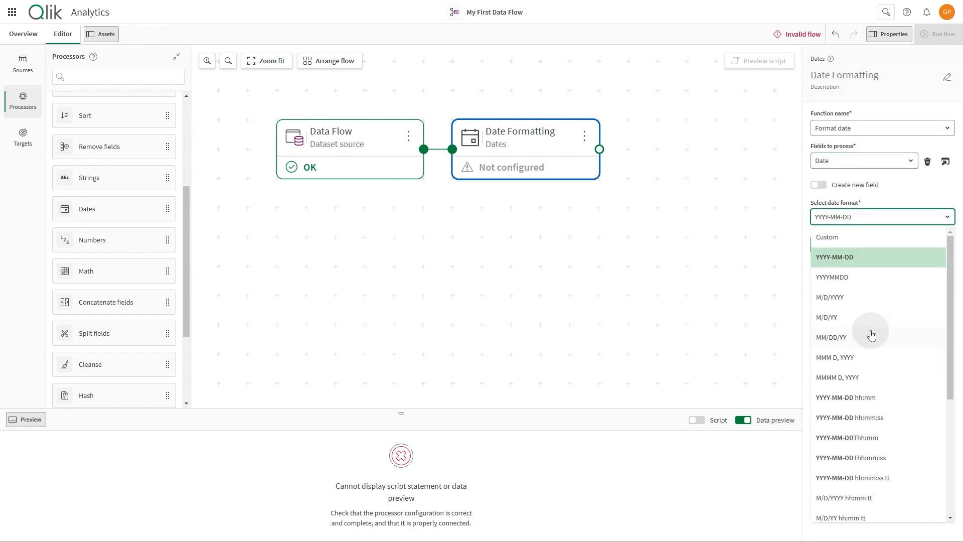
left_click(843, 239)
left_click(843, 249)
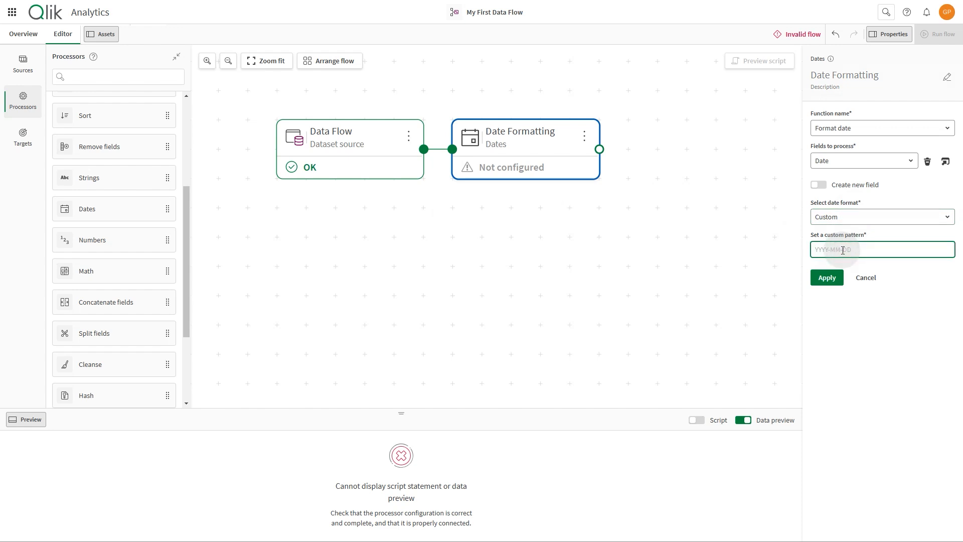
left_click(831, 280)
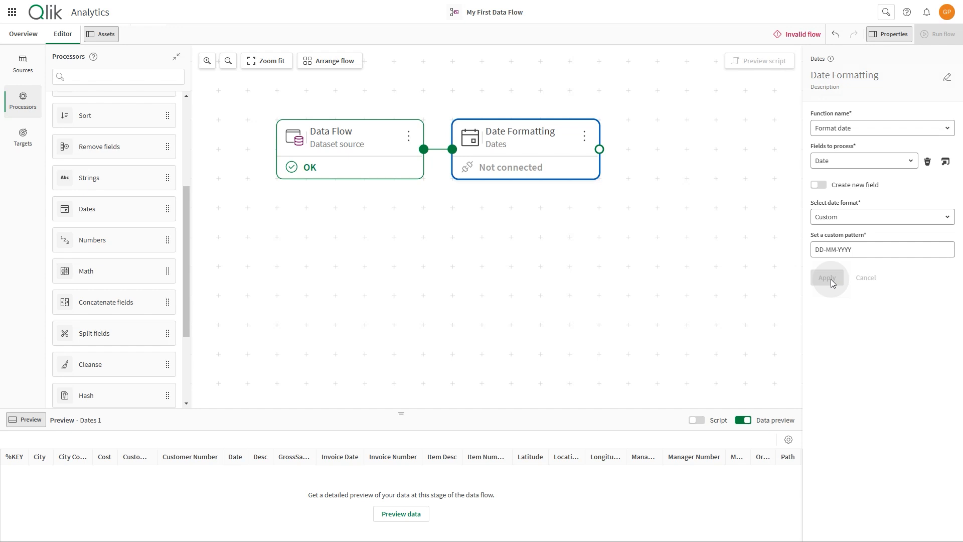
Preview the Date Formatting processor's output, sort it by the Date column and examine the reformatted dates.
left_click(414, 511)
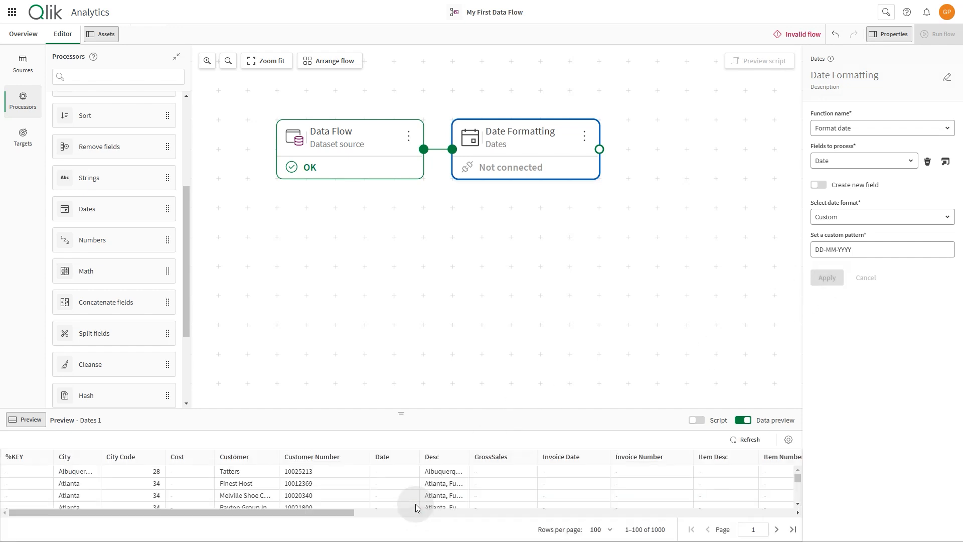
left_click(392, 456)
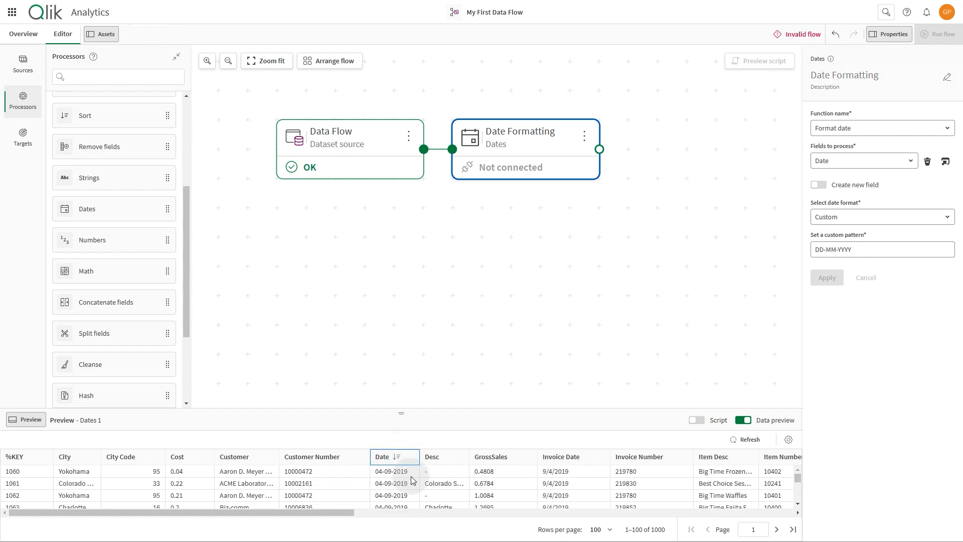
scroll(385, 496, "down", 3)
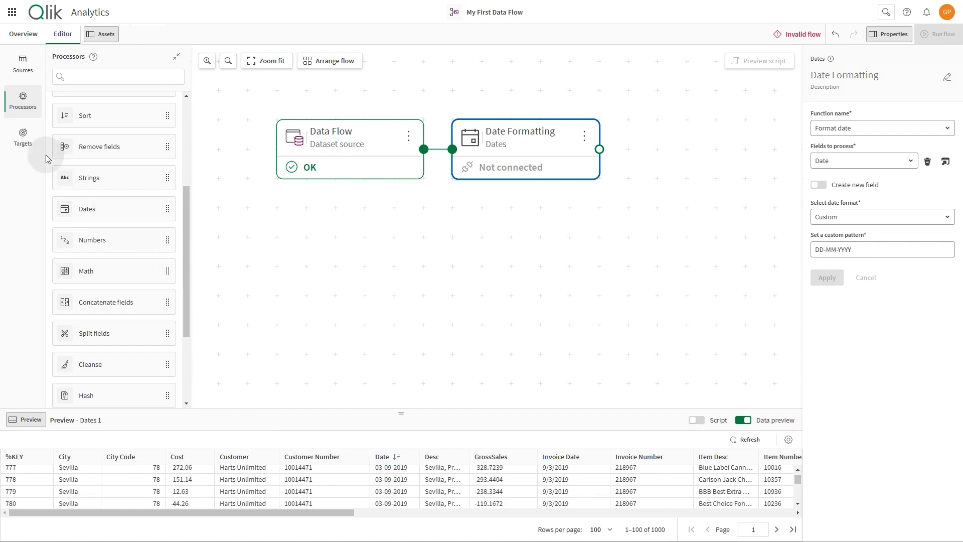
Add a Data files target connected to the output of the Date Formatting processor.
left_click(24, 136)
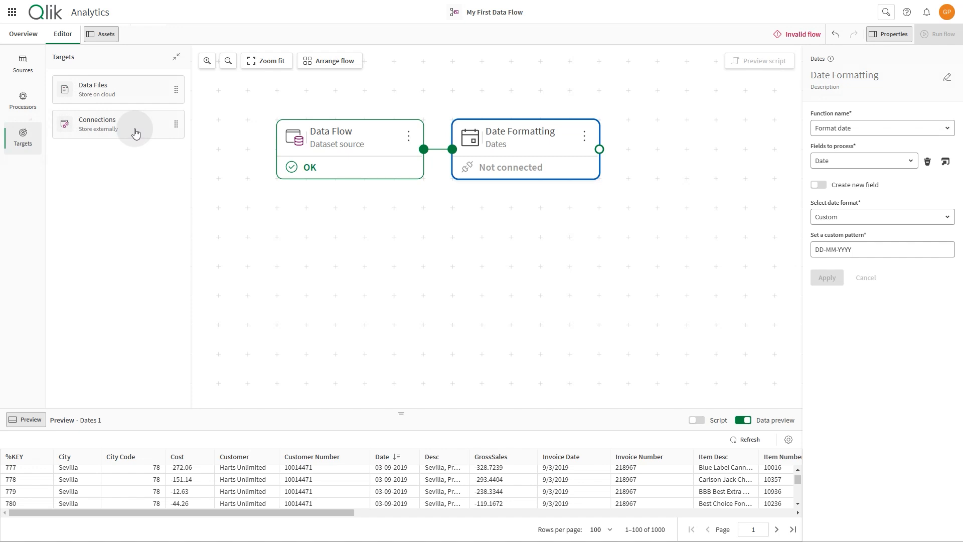
left_click_drag(133, 94, 166, 93)
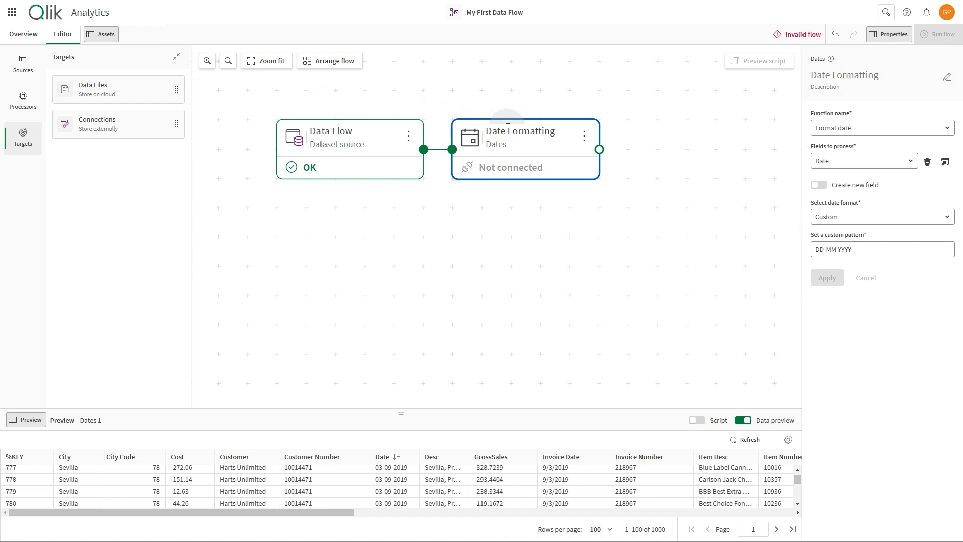
left_click(585, 140)
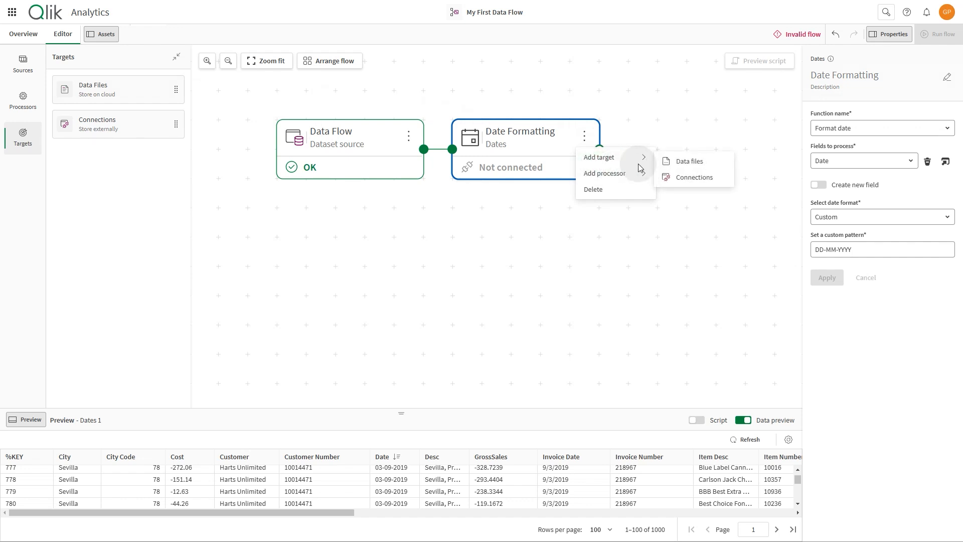
left_click(679, 163)
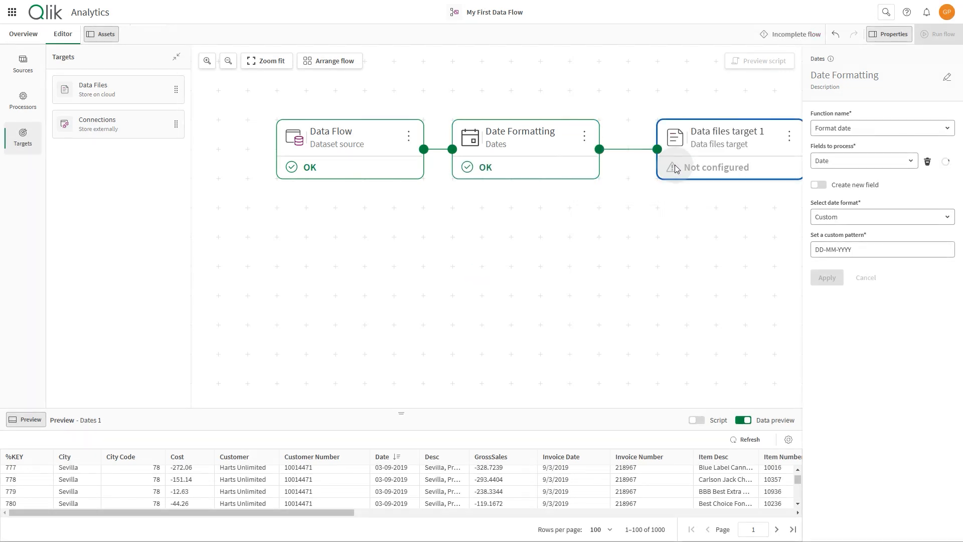
Configure the data files target to store Target Data Flow in the Video Tutorial space with the .qvd extension, and apply the settings.
left_click_drag(687, 261, 544, 257)
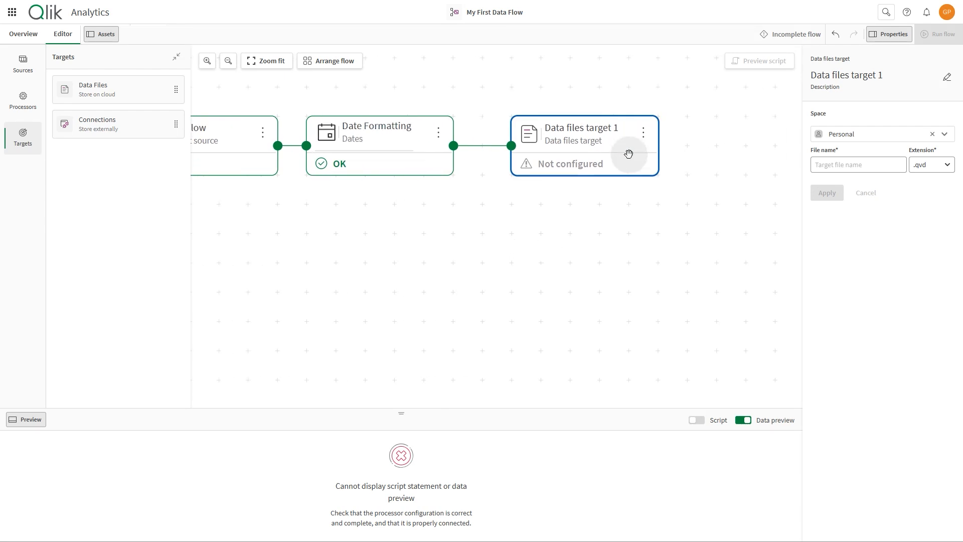
left_click(862, 135)
type("Vide")
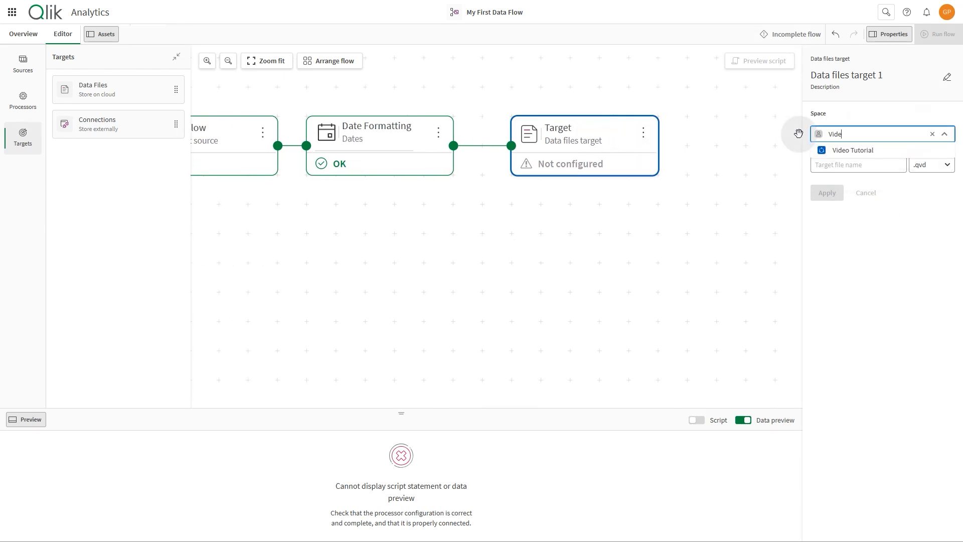
left_click(828, 152)
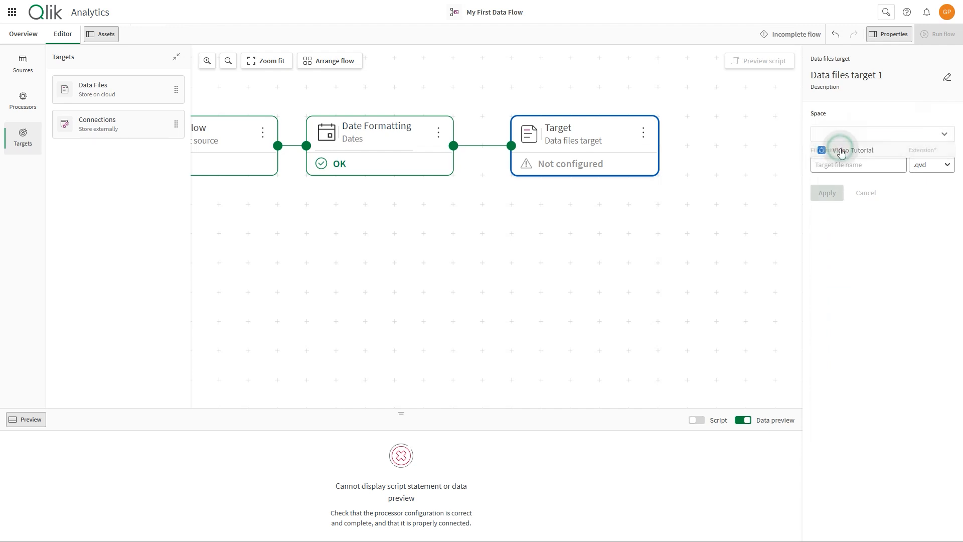
left_click(838, 166)
type("Target Data Flow")
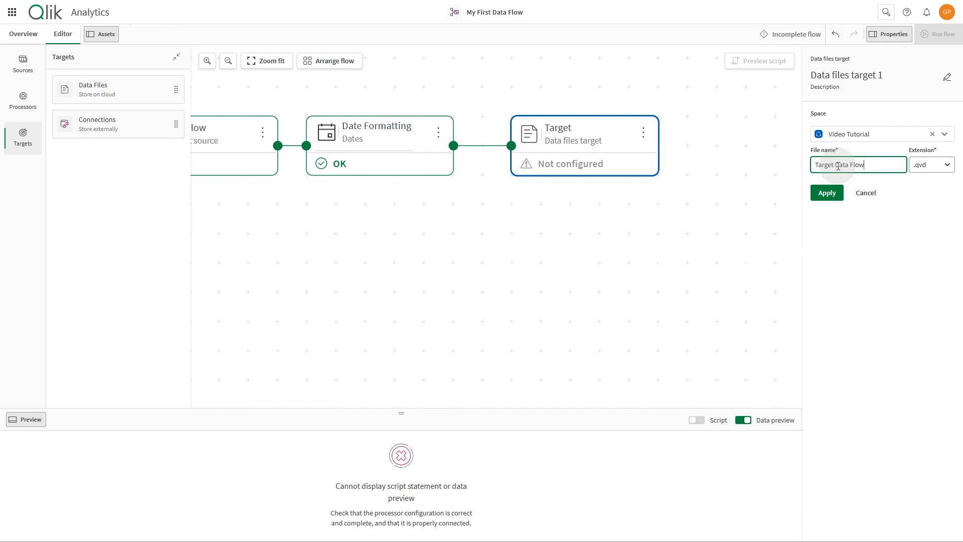
left_click(930, 164)
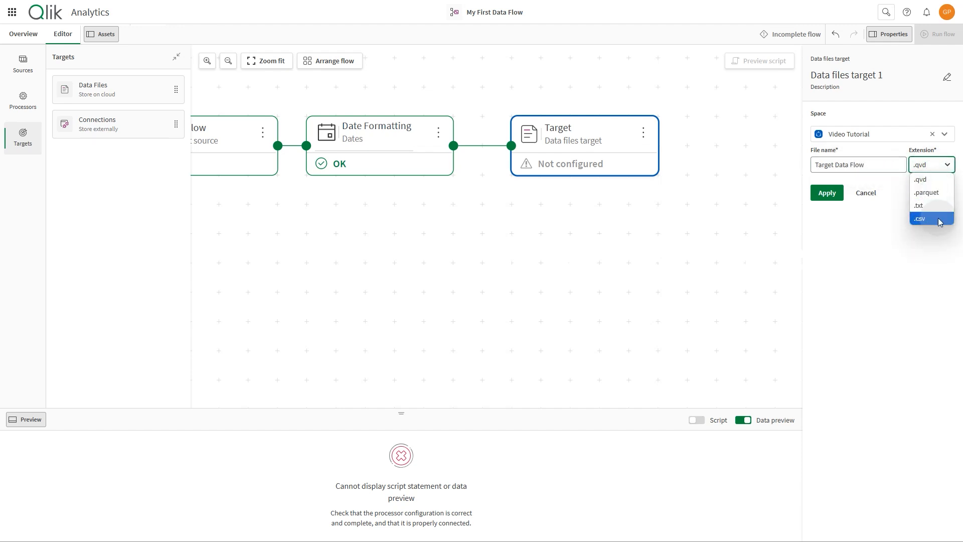
left_click(932, 171)
left_click(841, 194)
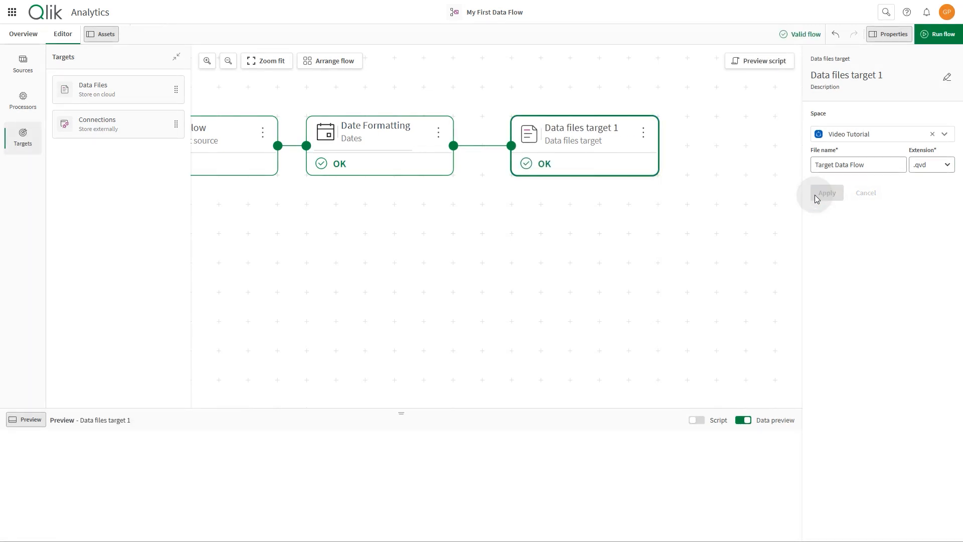
Run the data flow and review its run details, outputs and inputs in the overview summary.
left_click_drag(570, 233, 673, 230)
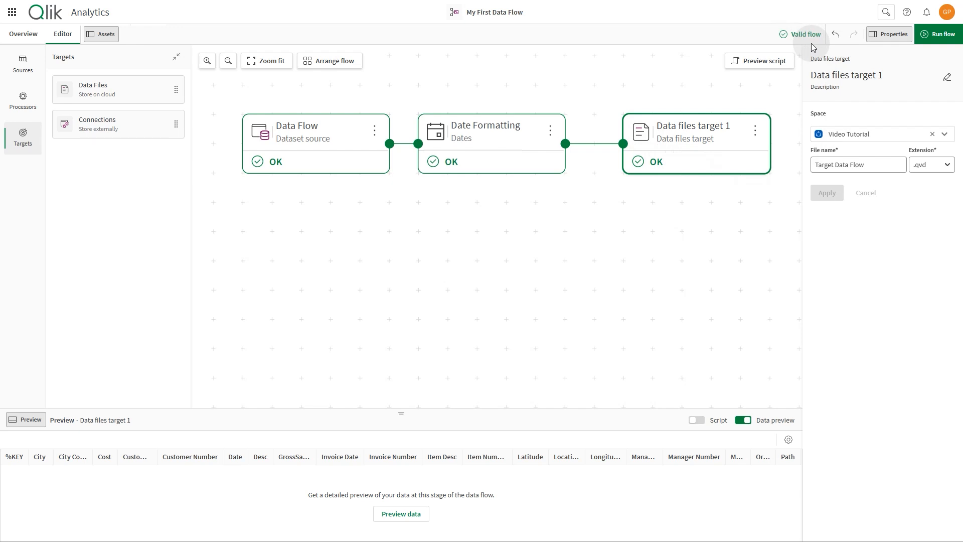
left_click(924, 39)
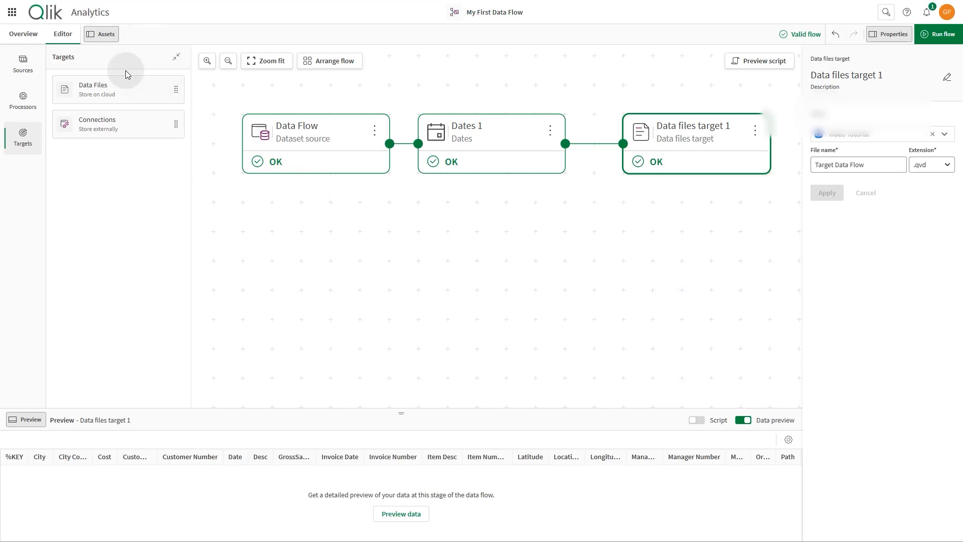
left_click(28, 38)
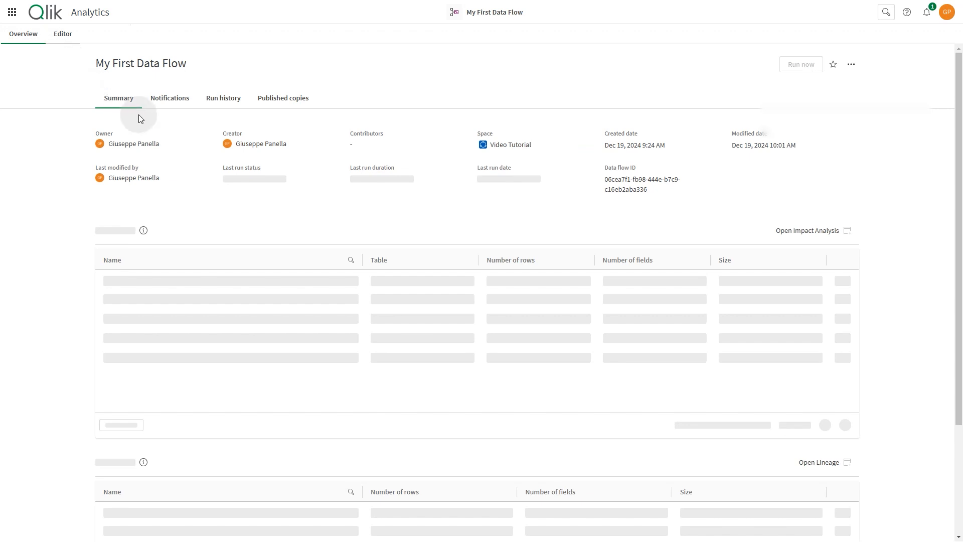
scroll(128, 243, "down", 1)
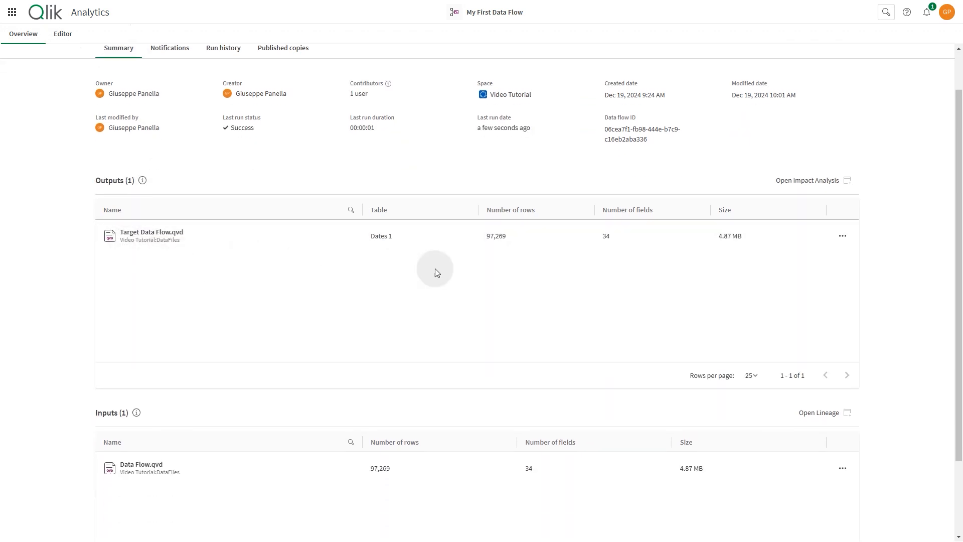
scroll(134, 447, "down", 2)
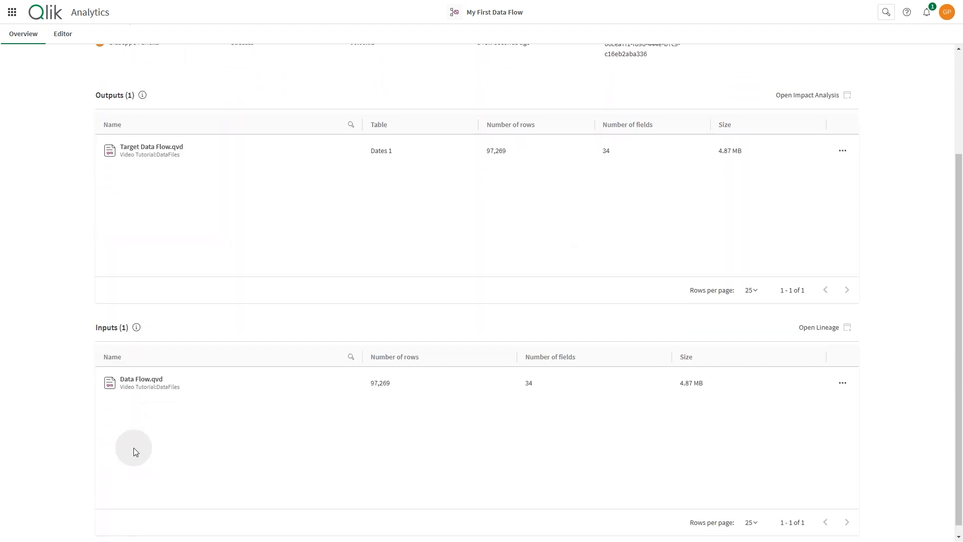
scroll(666, 401, "up", 3)
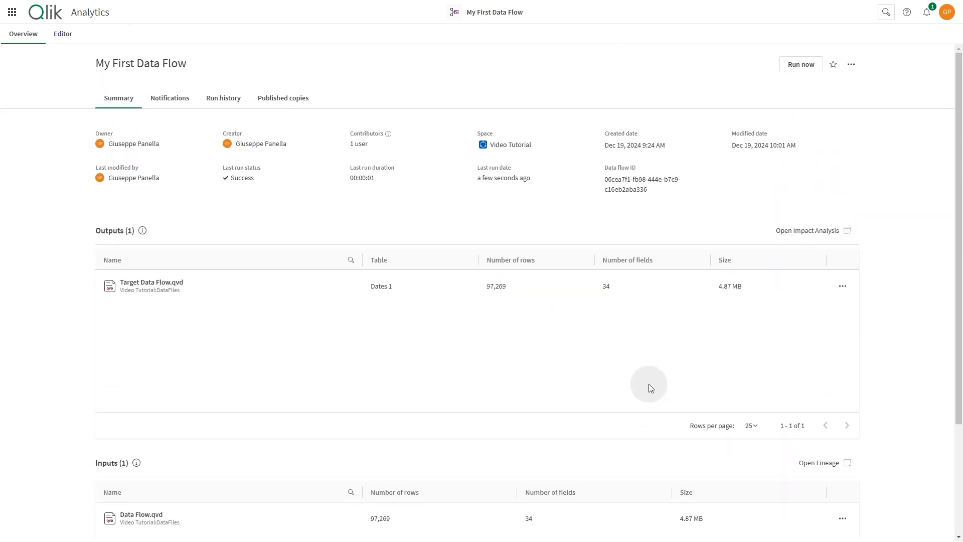
Enable e-mail notifications for completed and failed reloads of this data flow.
left_click(170, 98)
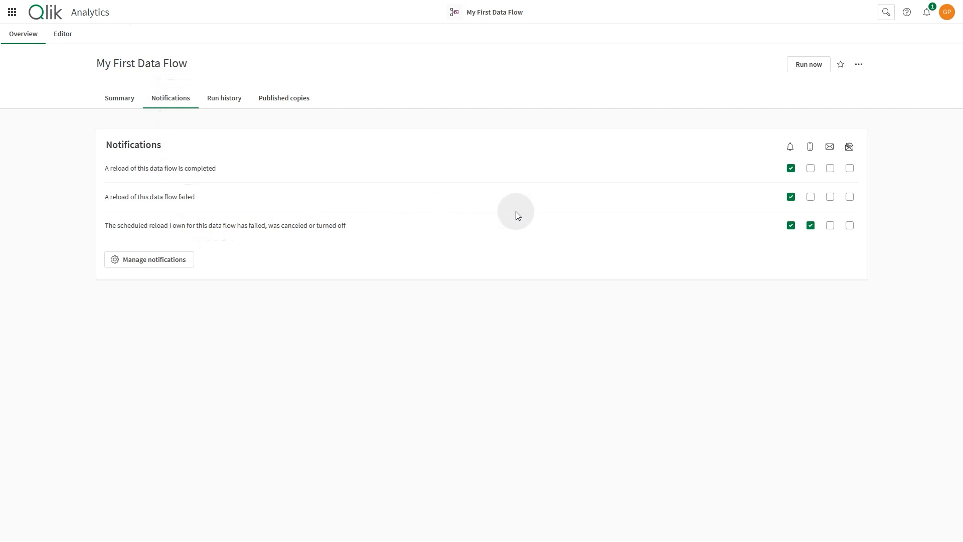
left_click(830, 169)
left_click(830, 197)
Examine the data flow's run history and its published copies.
left_click(226, 98)
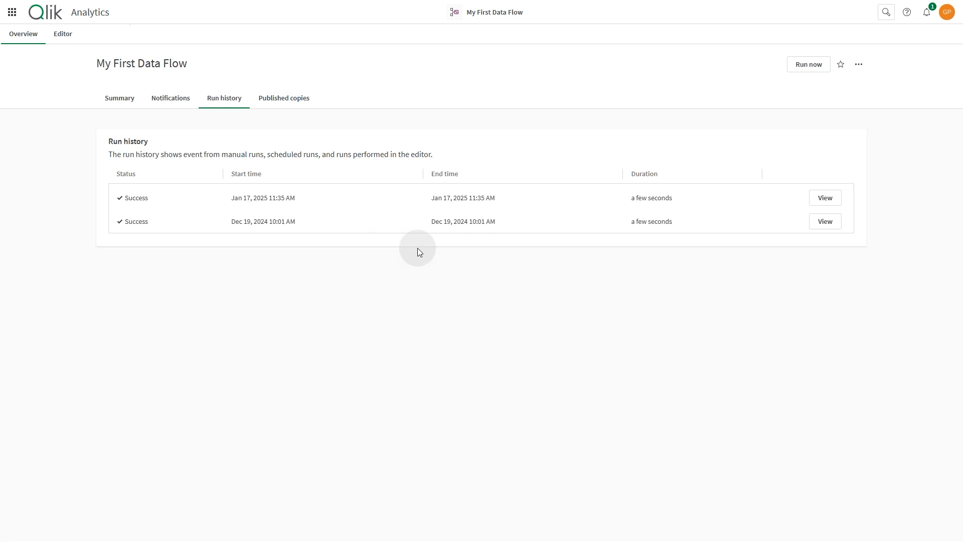
left_click(291, 100)
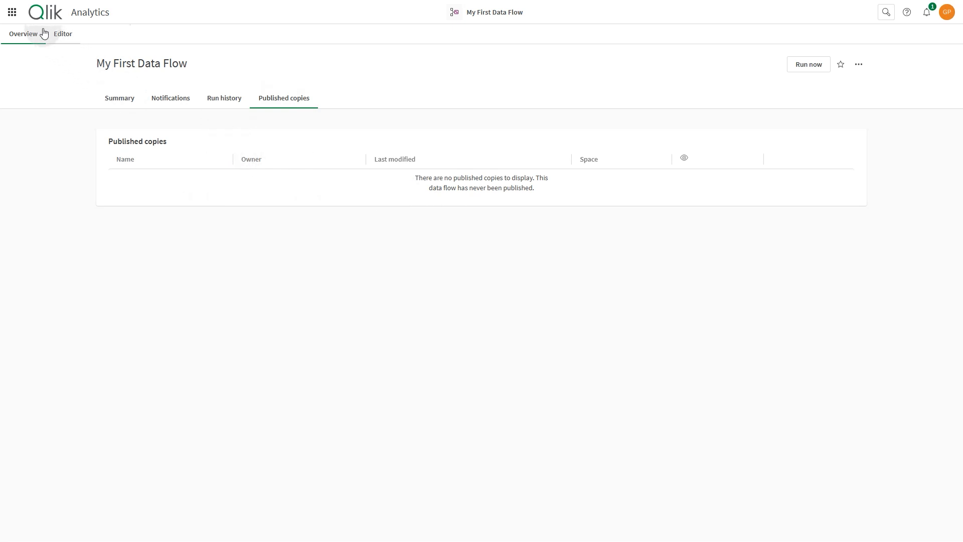
Open the Target Data Flow.qvd dataset from the Analytics catalog.
left_click(12, 14)
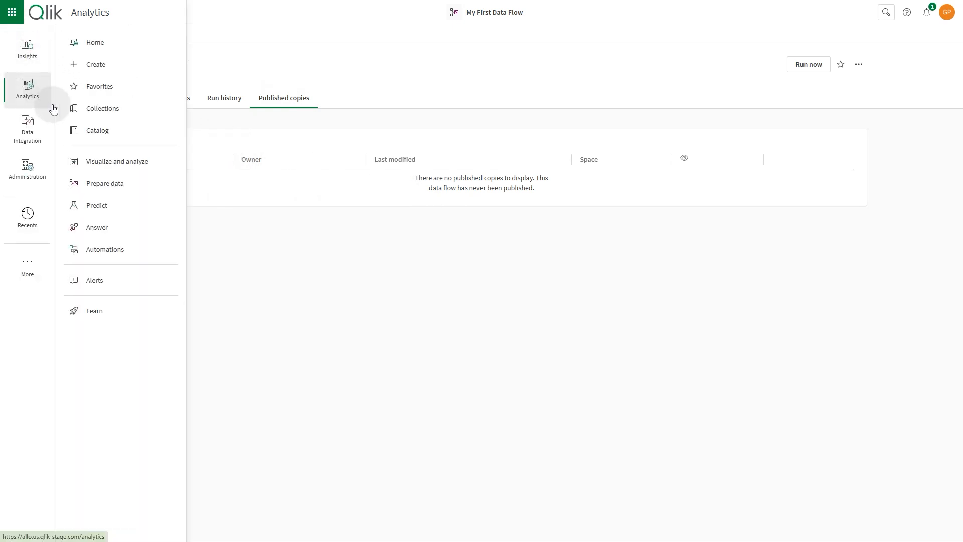
left_click(108, 132)
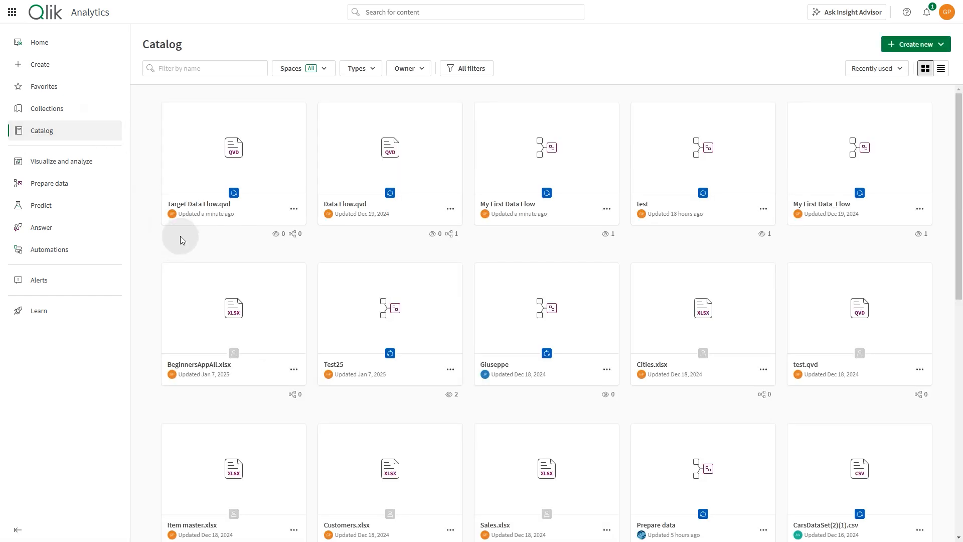
mouse_move(224, 228)
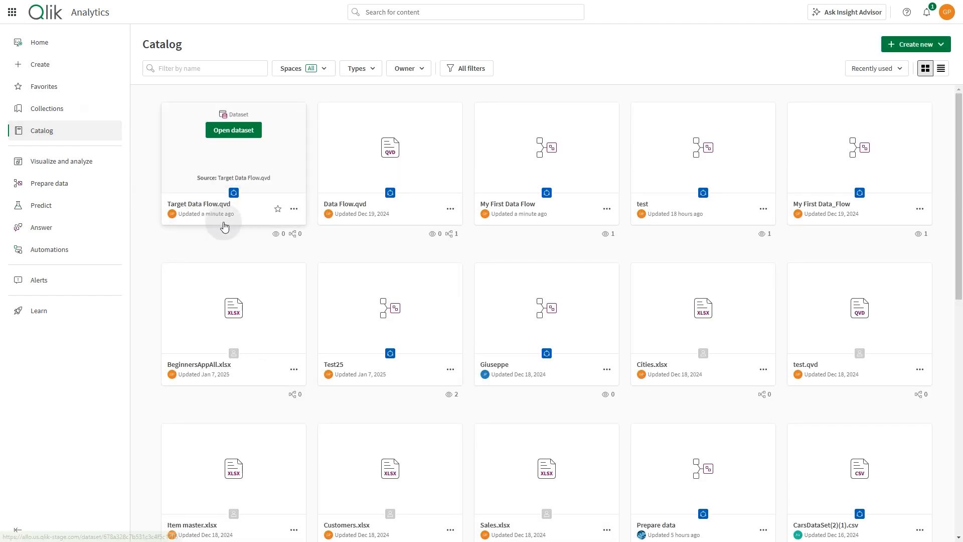
left_click(235, 137)
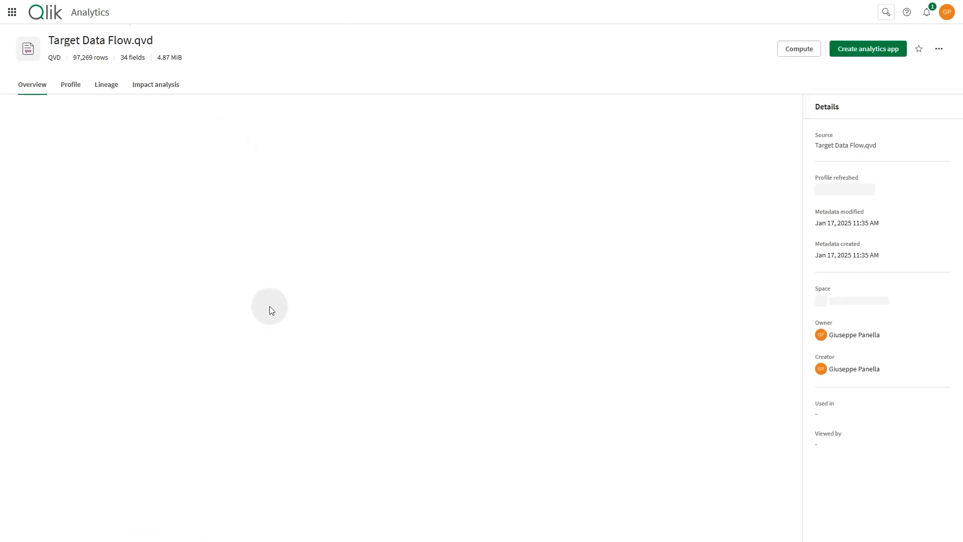